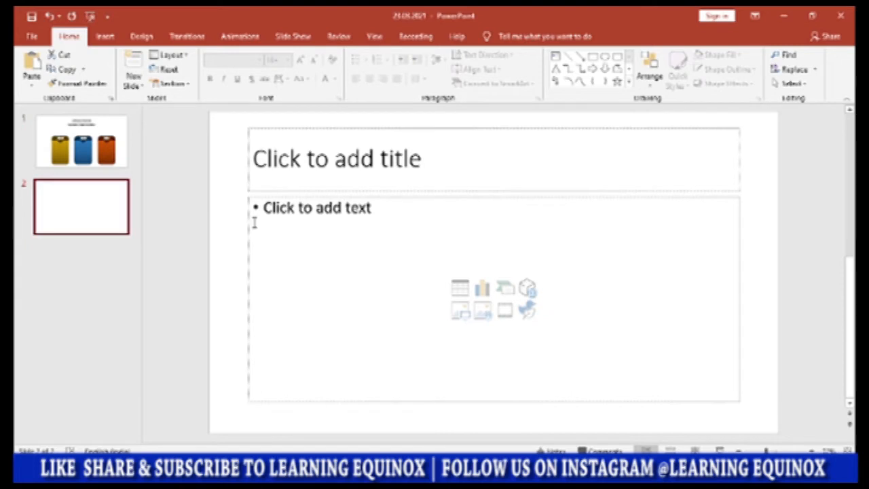
Delete the content and title placeholders from slide 2 to leave it blank
click(247, 227)
key(Delete)
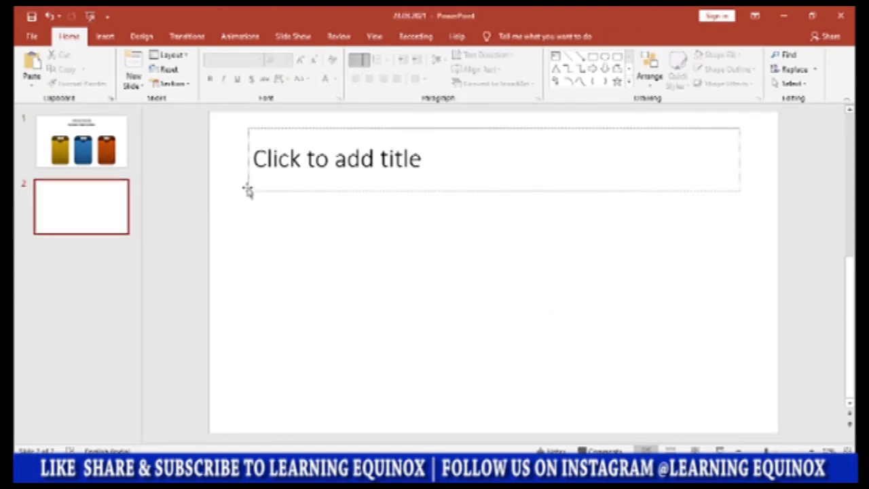
click(248, 191)
key(Delete)
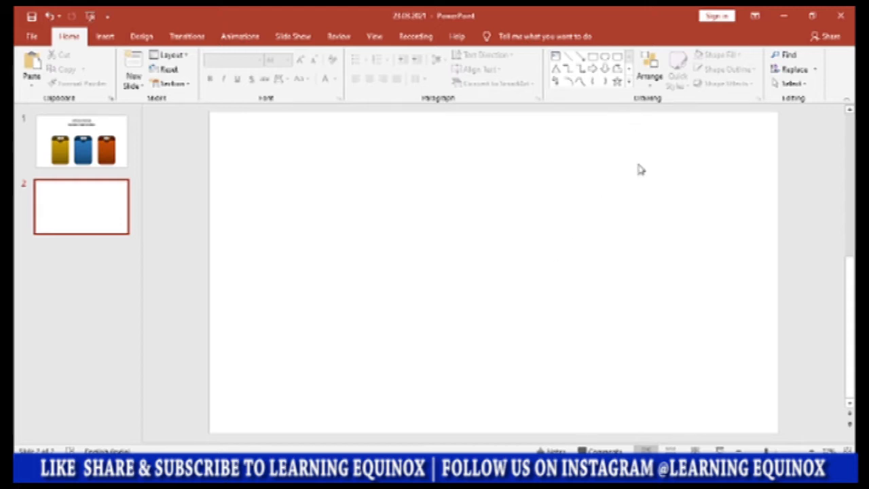
Draw an upright rectangle with rounded top corners, about 3.67" high and 2.4" wide, on the left half of the blank slide
click(629, 81)
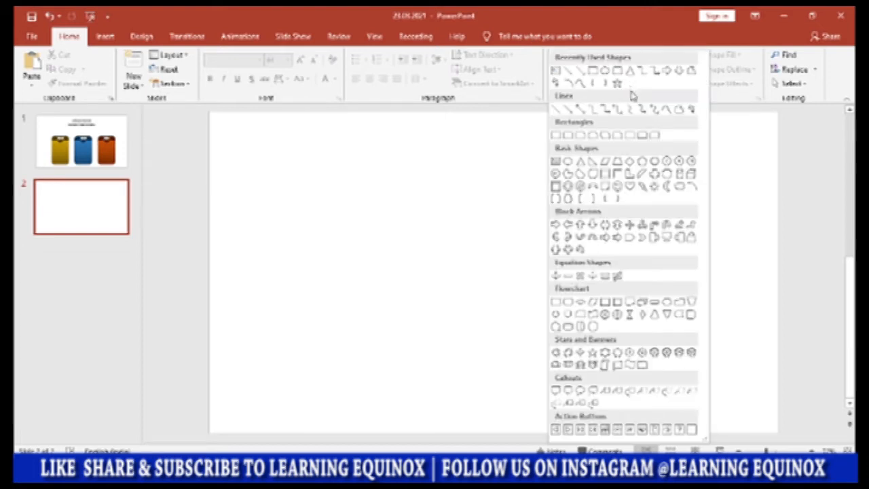
click(642, 136)
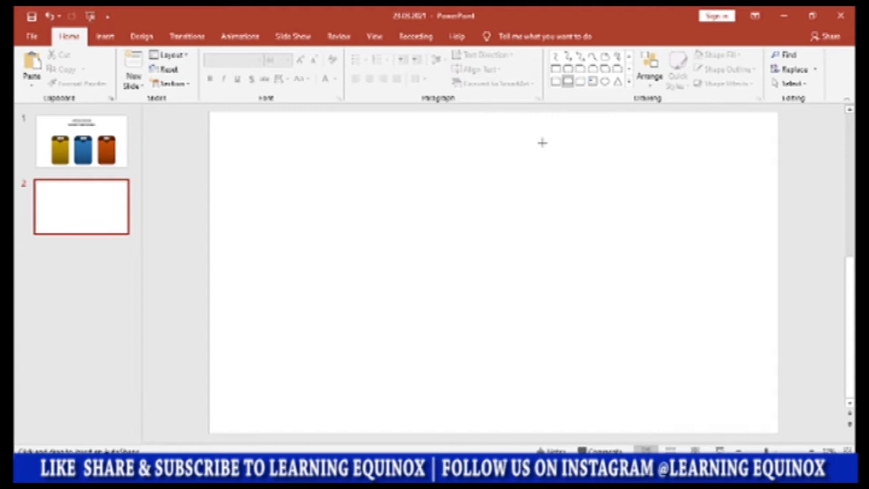
drag(291, 179, 393, 336)
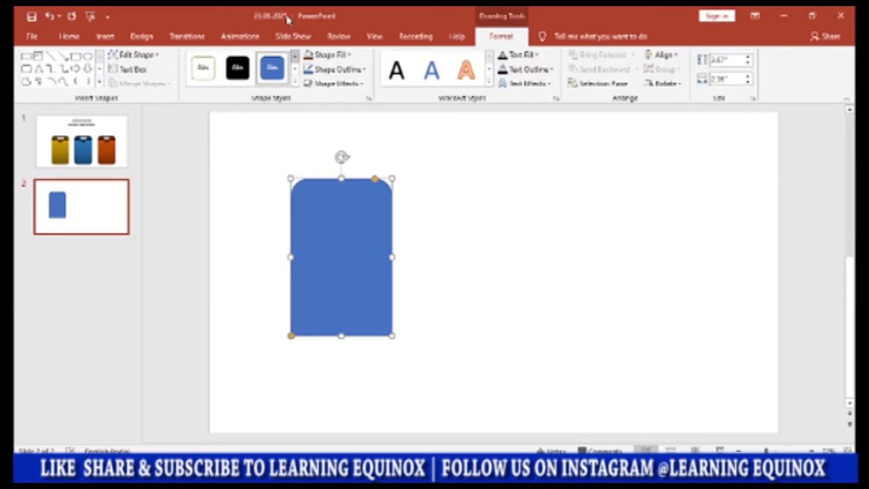
Fill the shape with the darkest orange theme shade and apply a dark vertical gradient that is darkest at the top
click(352, 56)
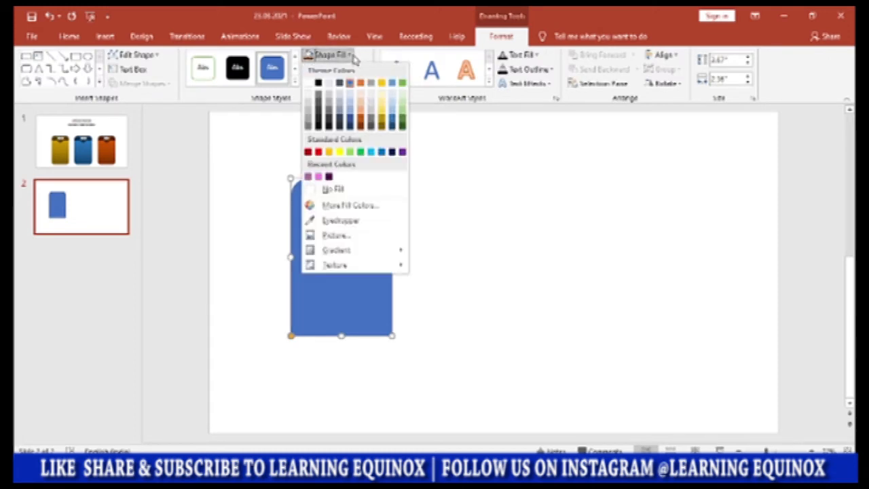
click(361, 126)
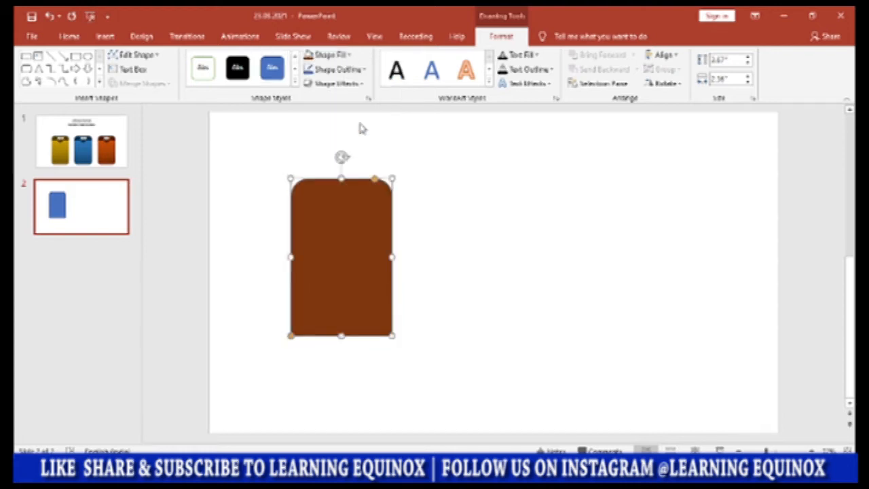
click(350, 59)
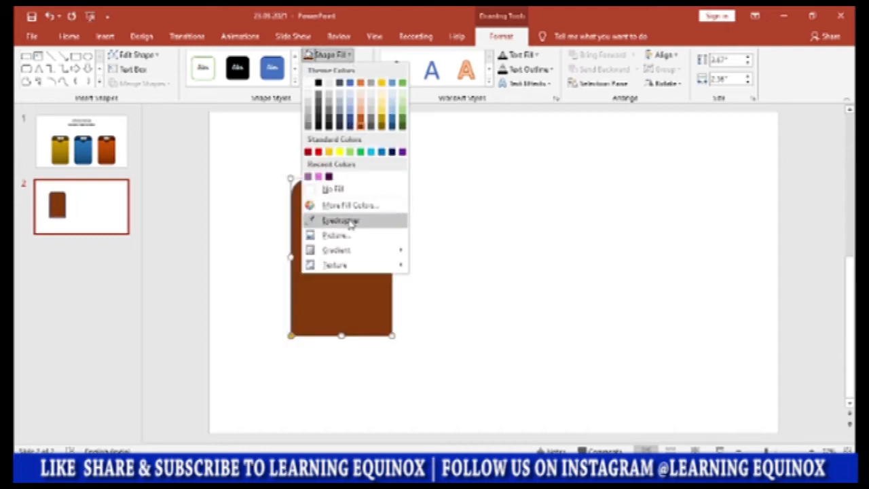
mouse_move(351, 258)
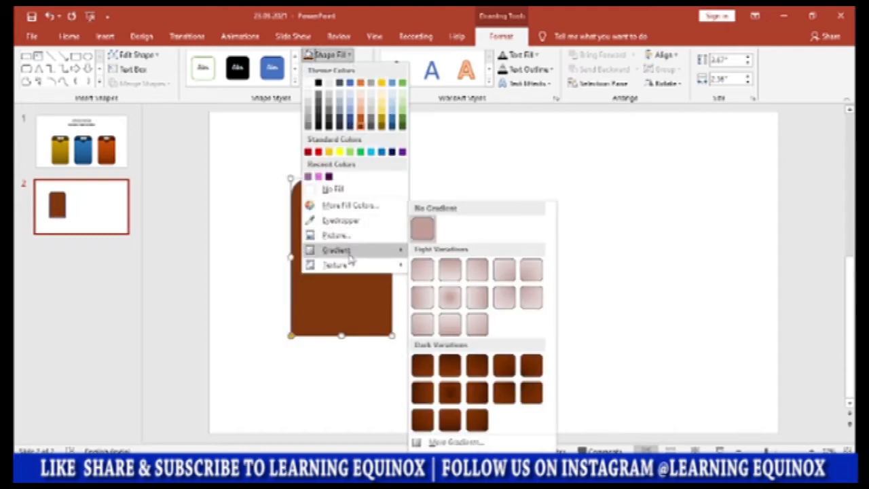
click(450, 365)
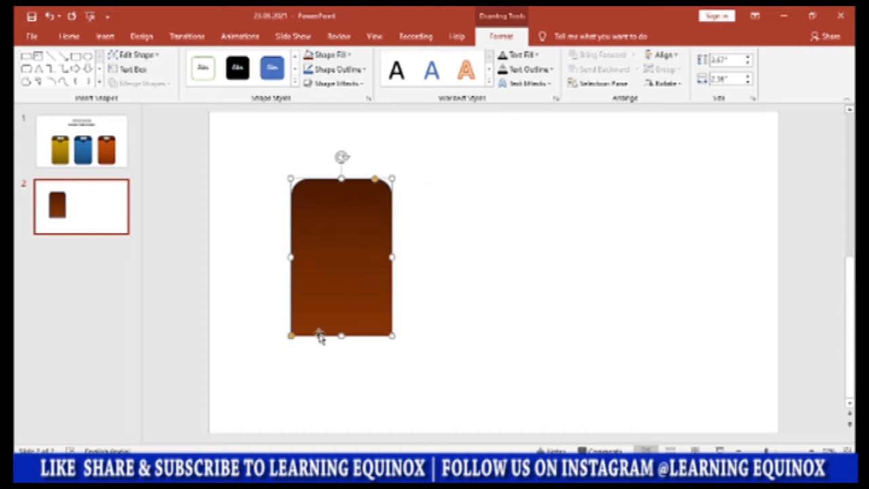
Remove the outline from the brown gradient shape
click(362, 70)
click(326, 208)
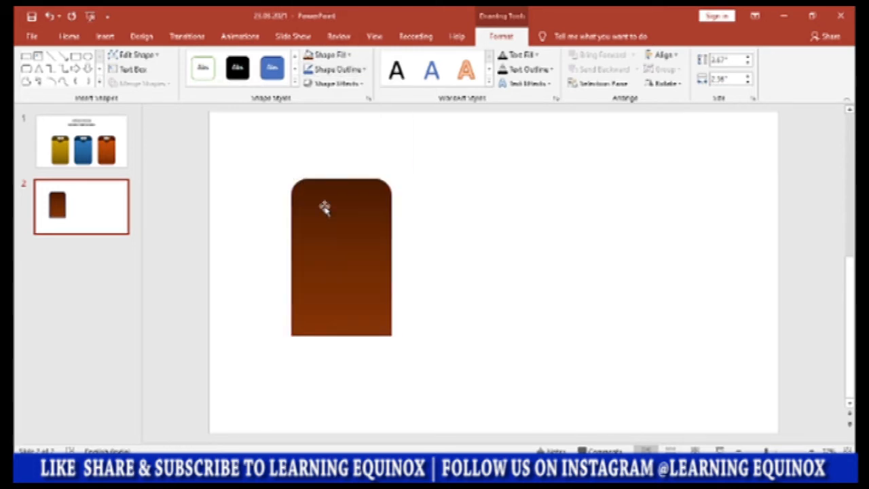
click(251, 325)
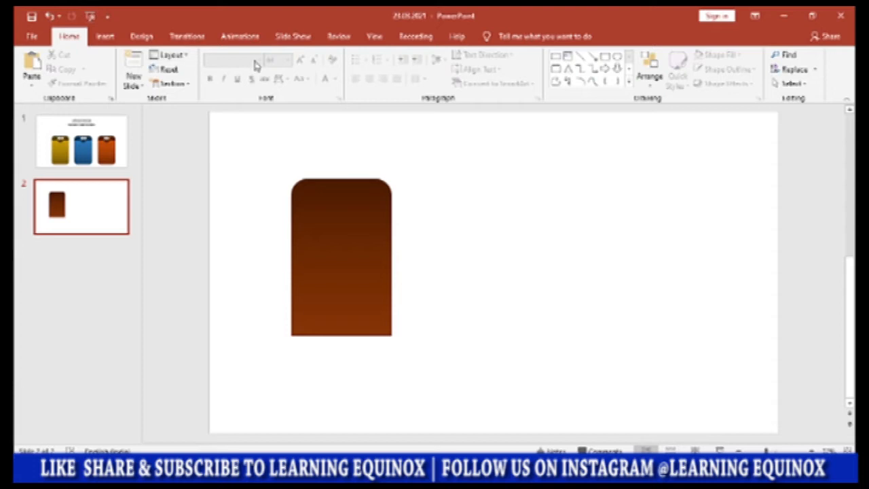
Insert a text box beside the brown shape containing 2019
click(567, 57)
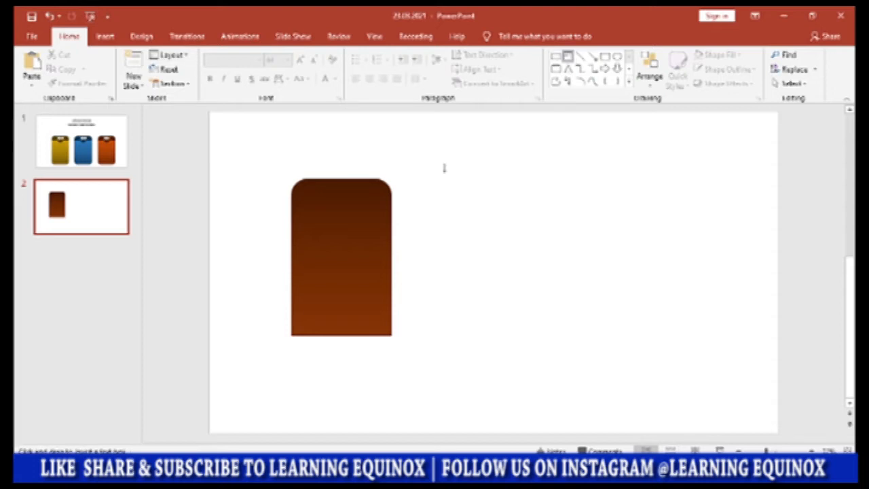
click(431, 190)
text(201)
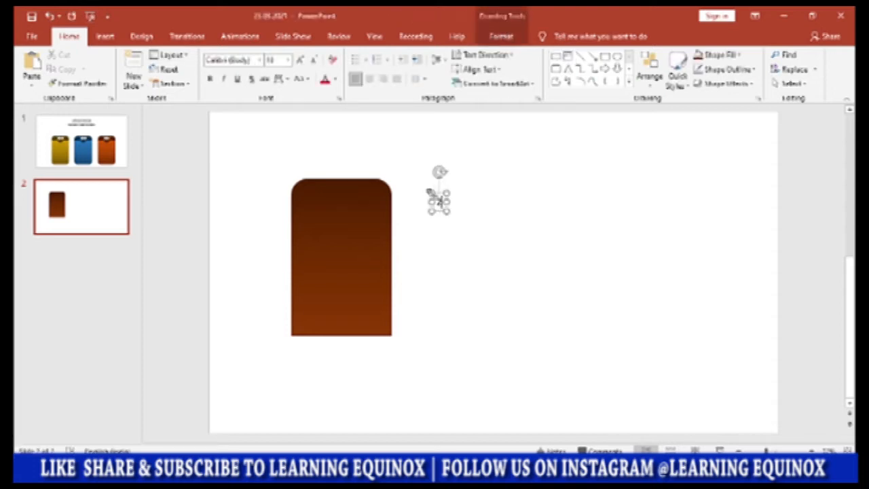
text(9)
Format the 2019 text as bold Adobe Gothic Std B at 24 pt
key(ctrl+a)
key(ctrl+b)
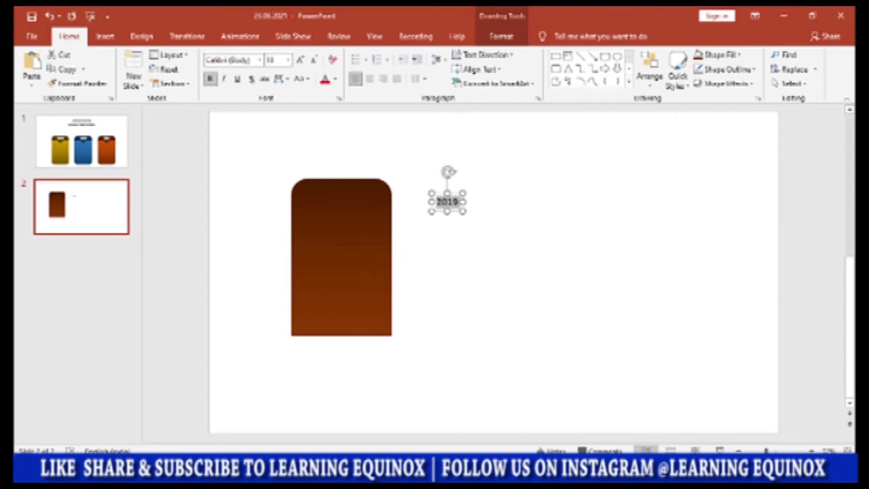
click(259, 60)
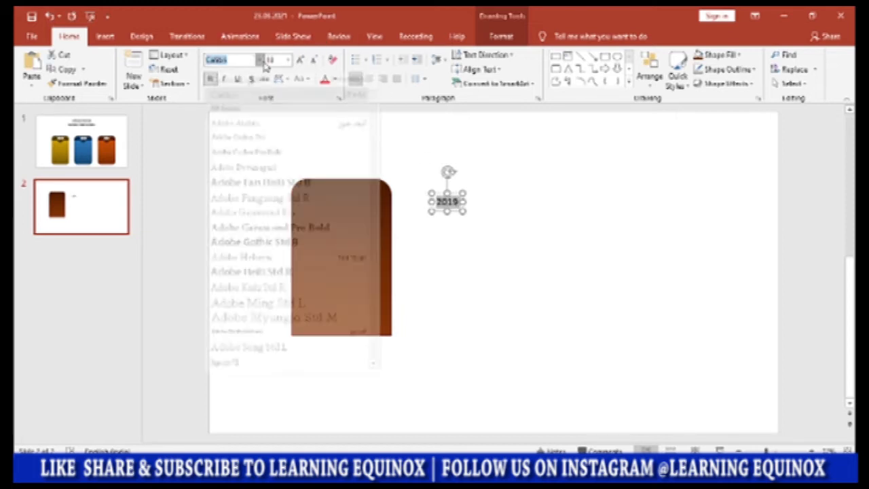
click(254, 252)
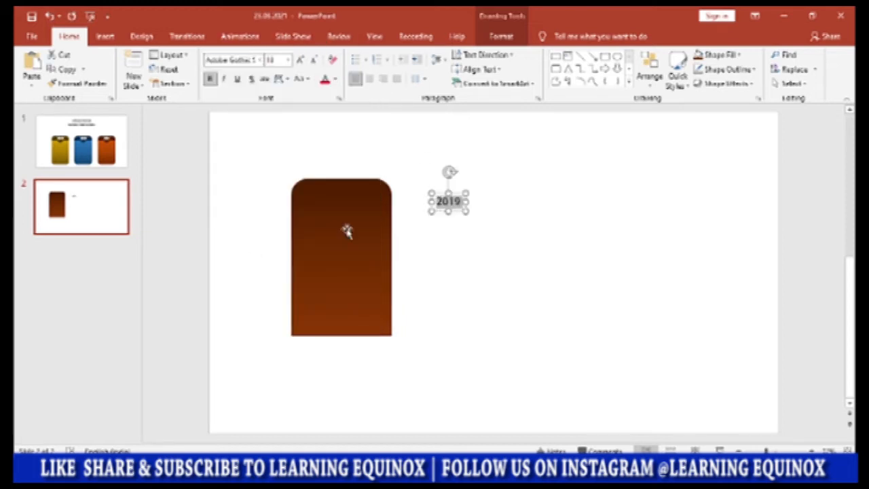
click(300, 60)
click(299, 60)
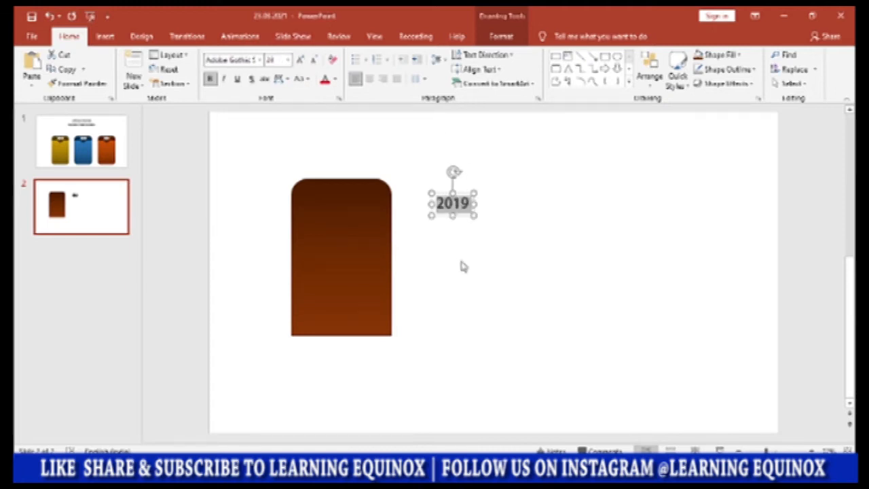
Colour the 2019 text white and move it to the top centre of the brown shape
click(334, 79)
click(327, 113)
drag(445, 197, 329, 183)
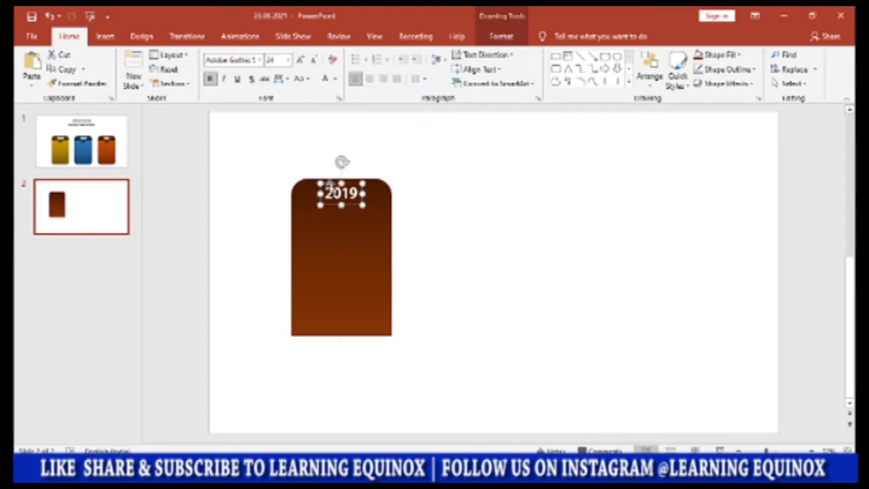
click(447, 186)
Duplicate the 2019 text box and place the copy directly below the original
click(323, 199)
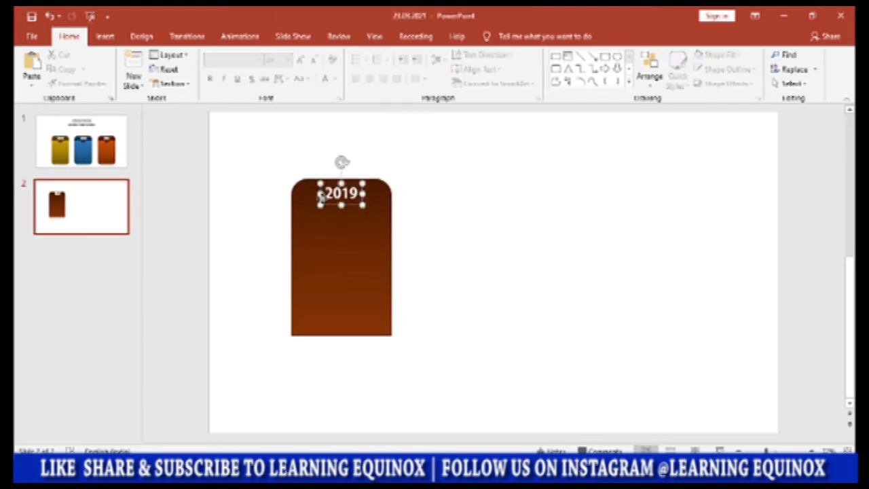
key(ctrl+v)
mouse_move(358, 203)
mouse_down()
mouse_move(361, 188)
mouse_move(355, 206)
mouse_move(464, 215)
mouse_move(348, 211)
mouse_up()
Replace the copied text with Achievements, One, Two, Three and Four, each on its own line
double_click(346, 218)
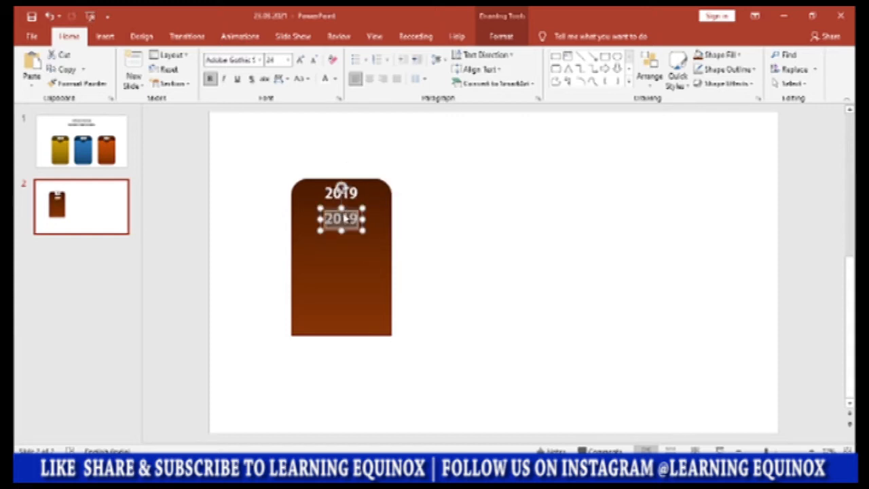
text(Ac)
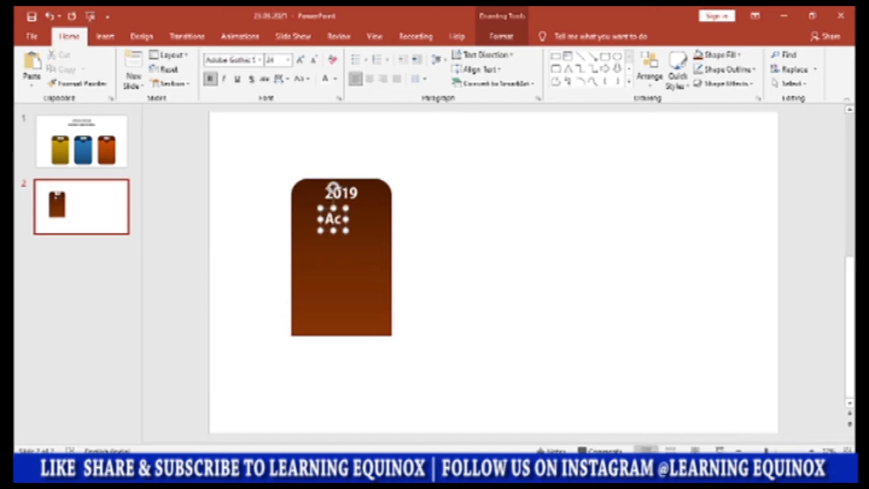
text(hievement)
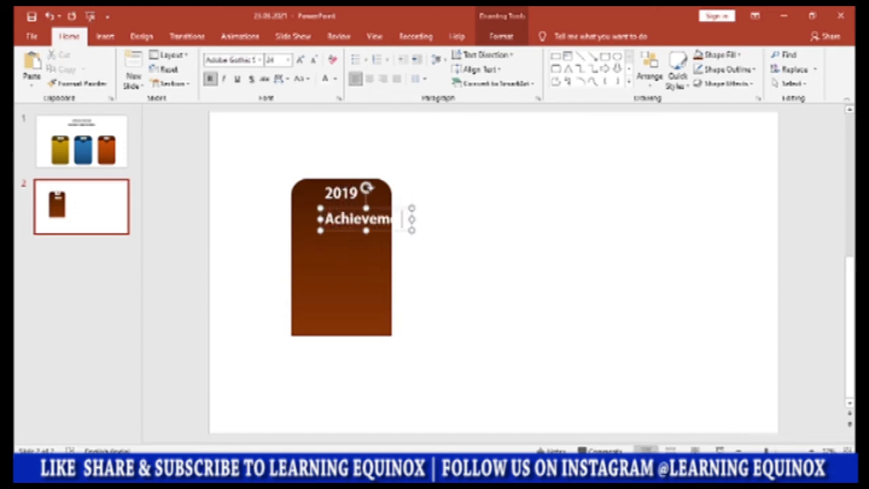
key(Return)
text(One)
key(Return)
text(Two)
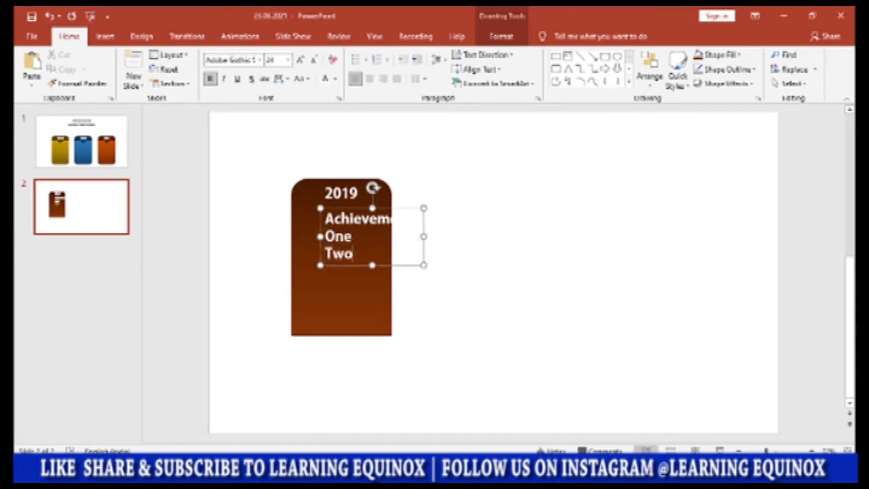
key(Return)
text(Theree)
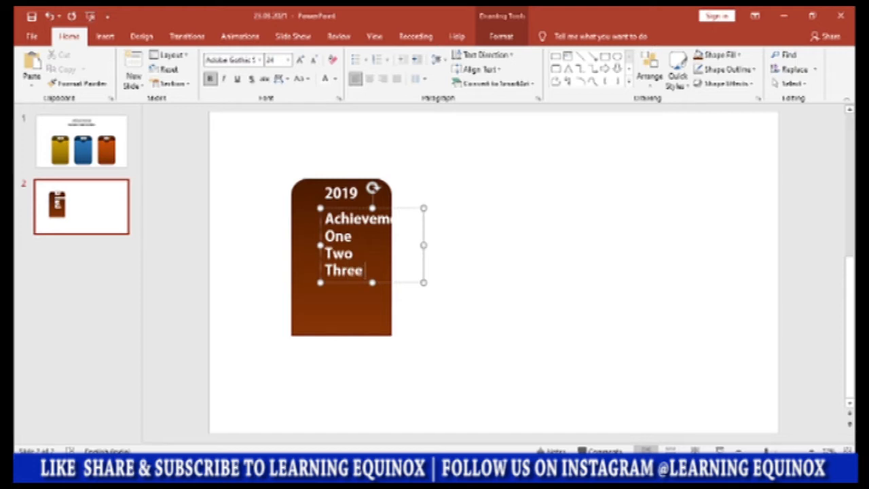
key(Return)
text(Four)
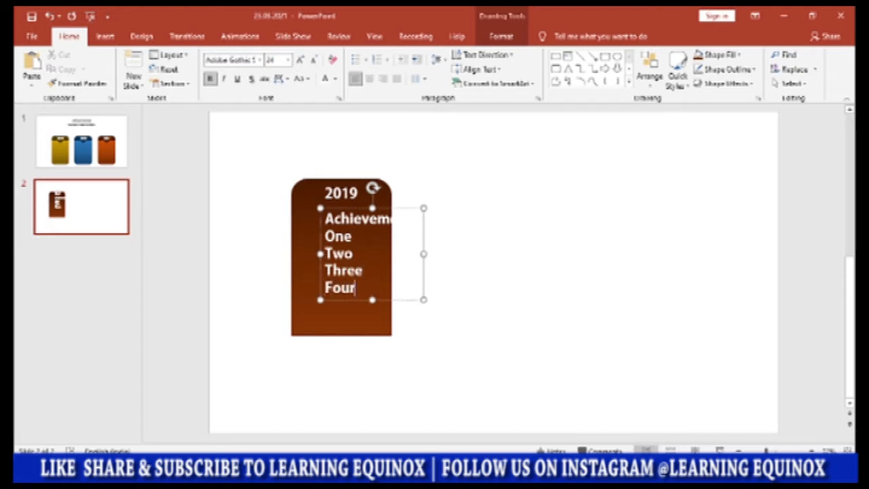
Reduce all the text in the Achievements box to 20 pt
key(ctrl+a)
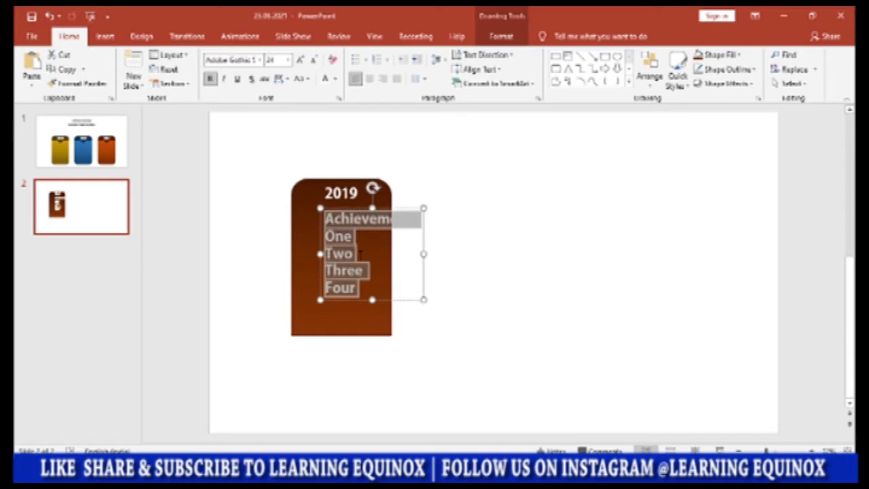
click(330, 242)
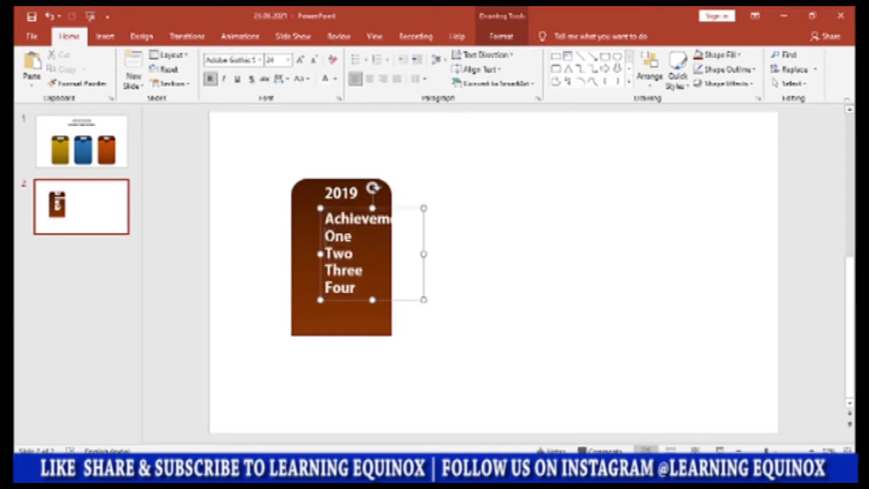
key(ctrl+a)
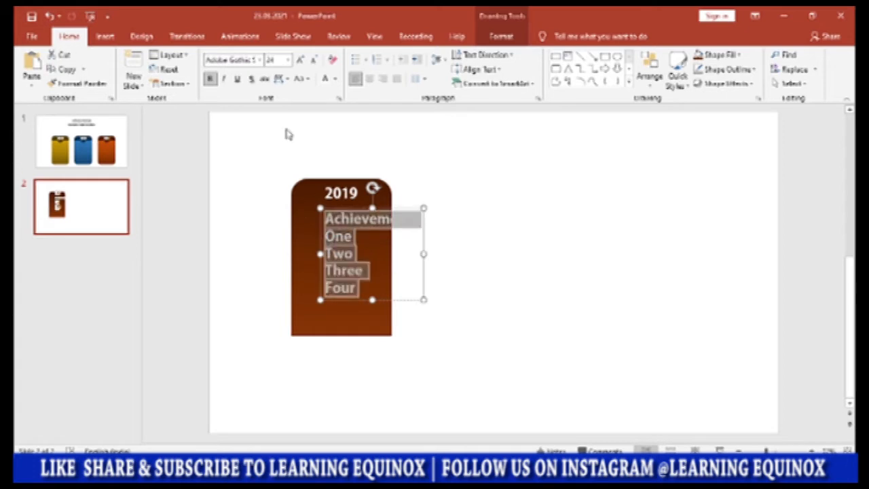
click(312, 60)
Apply round bullets to the lines One through Four under Achievements
drag(325, 232, 351, 275)
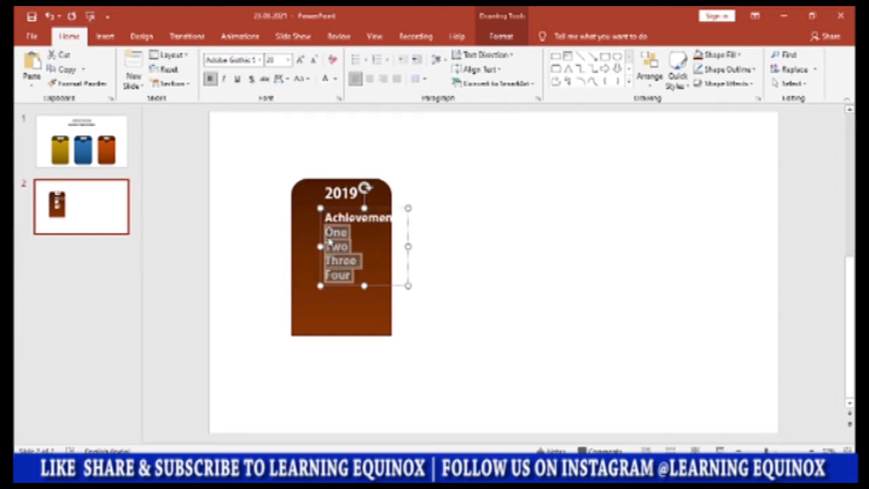
click(355, 59)
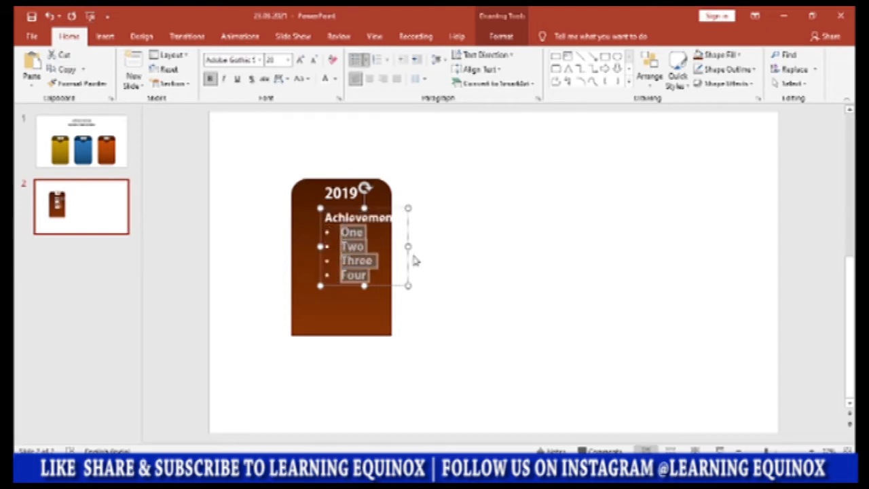
click(497, 276)
Move the Achievements text box so it sits centred inside the brown shape, below the 2019 heading
click(327, 214)
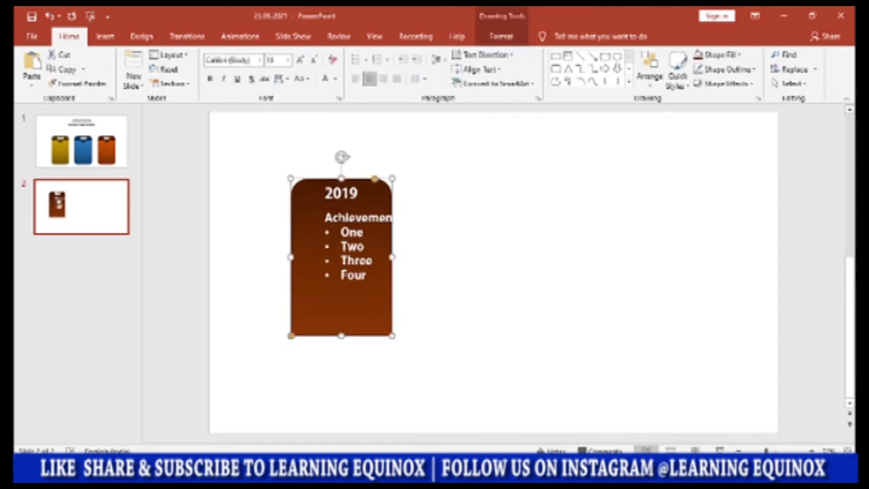
click(334, 213)
drag(335, 212, 313, 217)
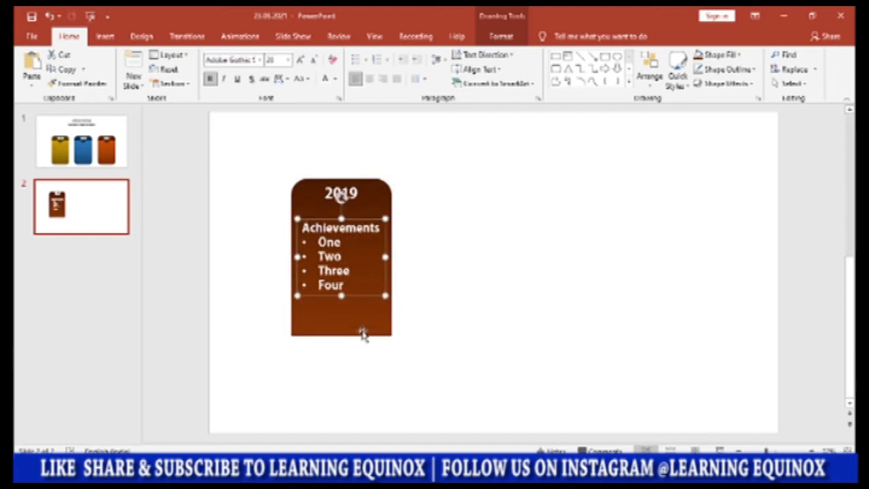
click(348, 288)
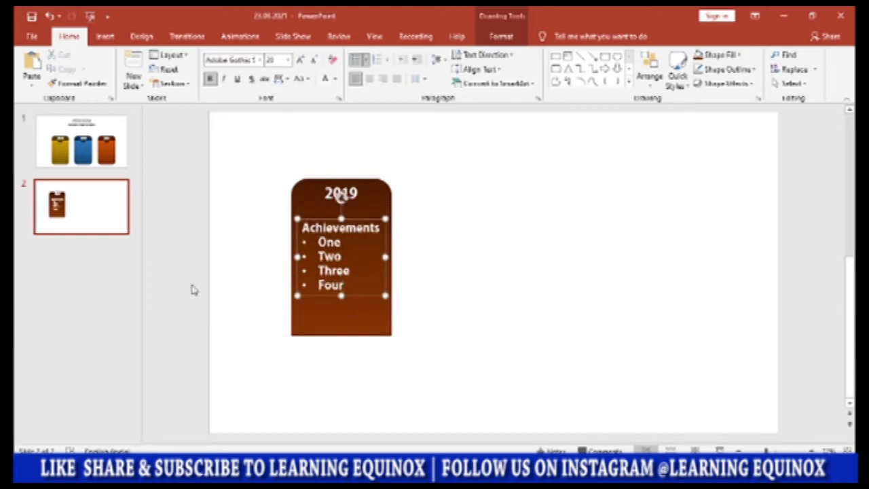
click(227, 292)
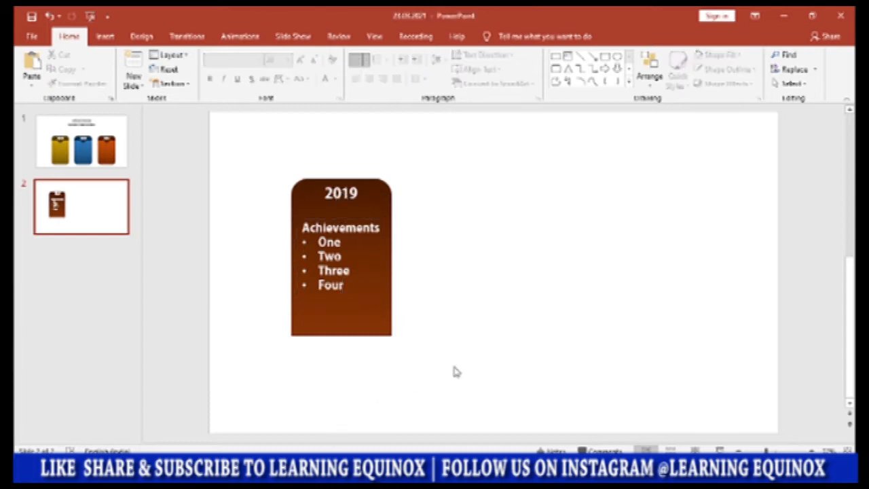
Shift the Achievements text box slightly lower inside the brown shape, keeping its horizontal position
click(330, 287)
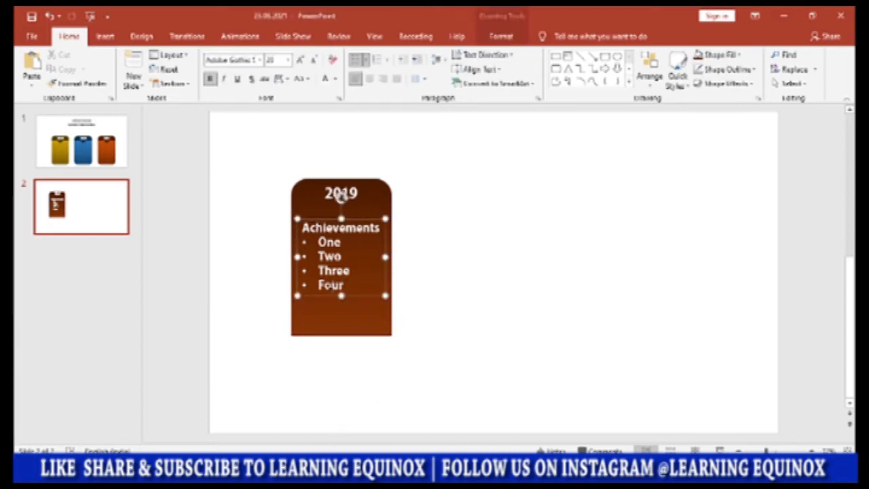
click(230, 258)
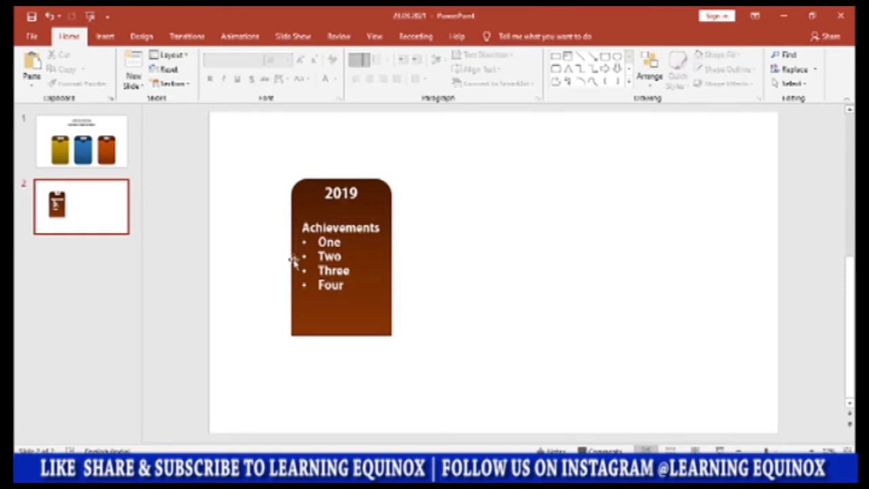
drag(309, 224, 310, 228)
click(234, 269)
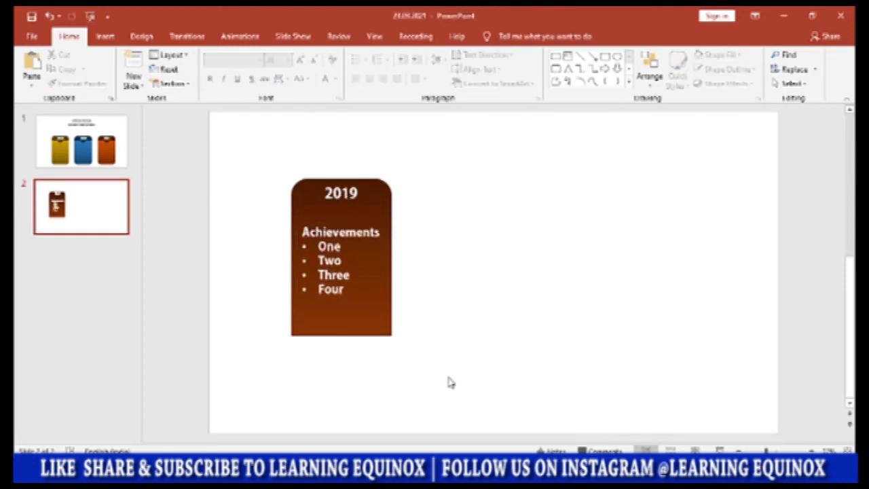
Group the brown shape, the 2019 heading and the Achievements text box into one object
drag(449, 368, 231, 137)
key(ctrl+g)
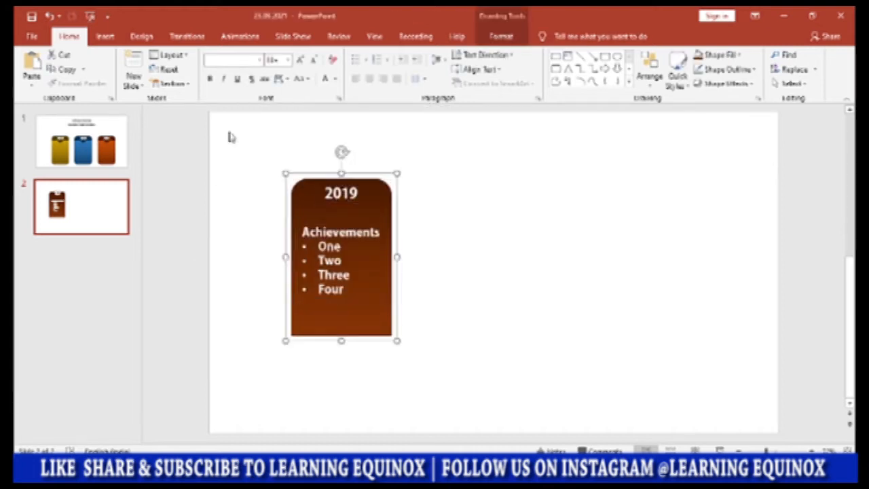
click(263, 291)
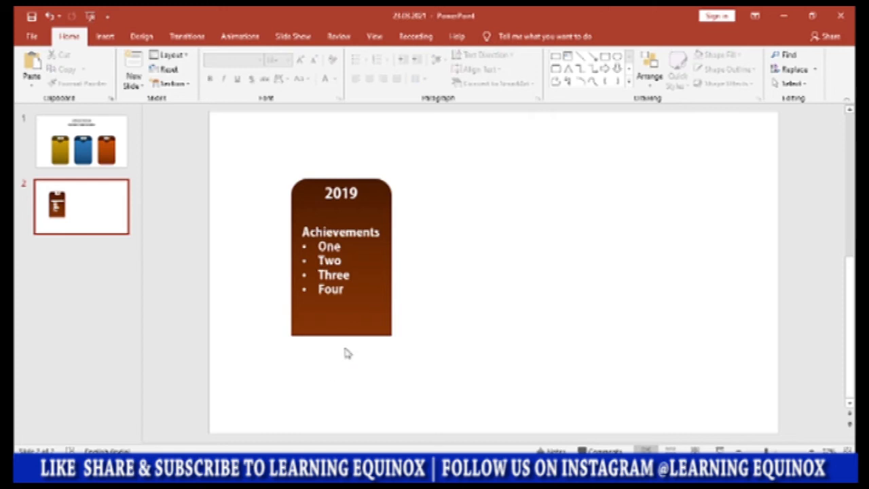
click(319, 334)
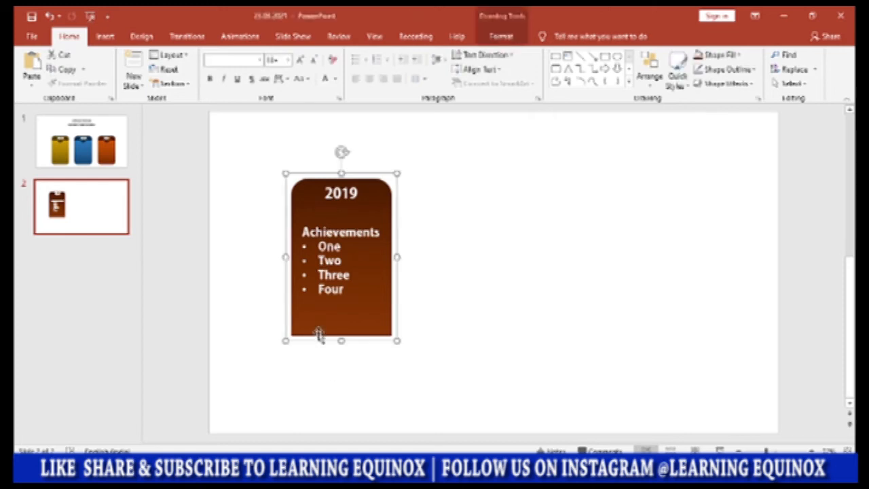
click(246, 263)
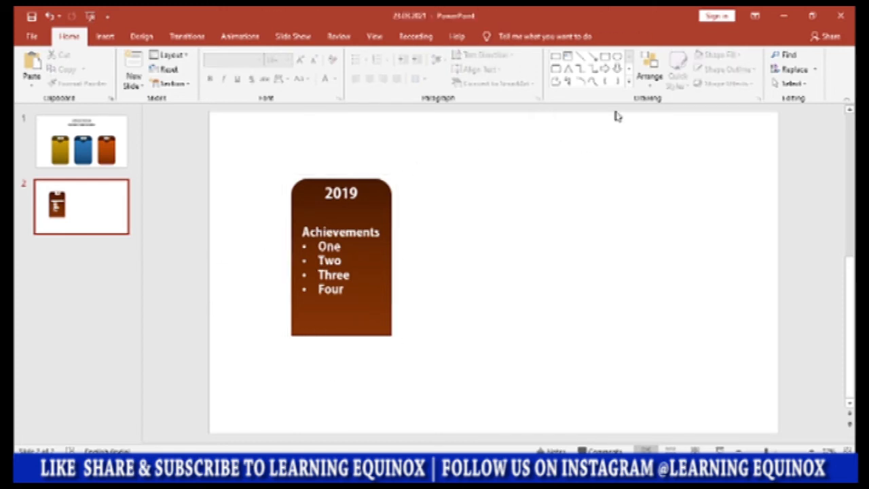
Draw a rectangle with two rounded upper corners, about 2.57" wide and 2.91" high, beside the 2019 card and flip it vertically
click(629, 82)
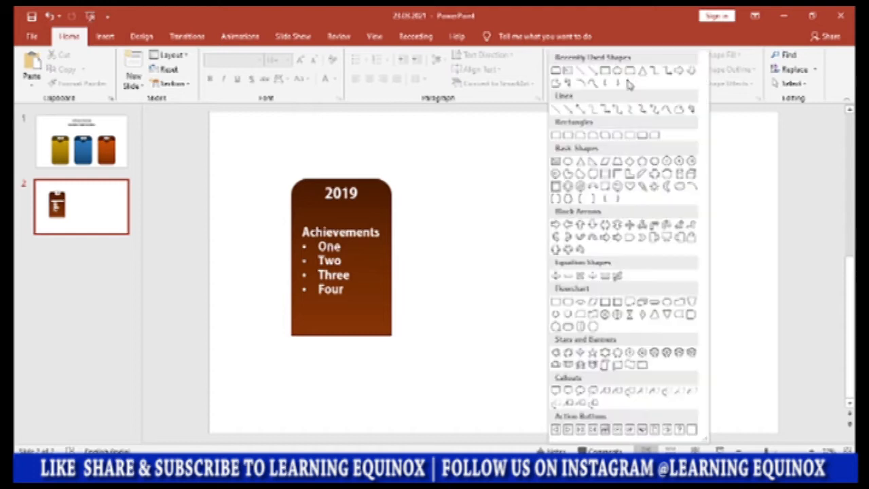
click(642, 136)
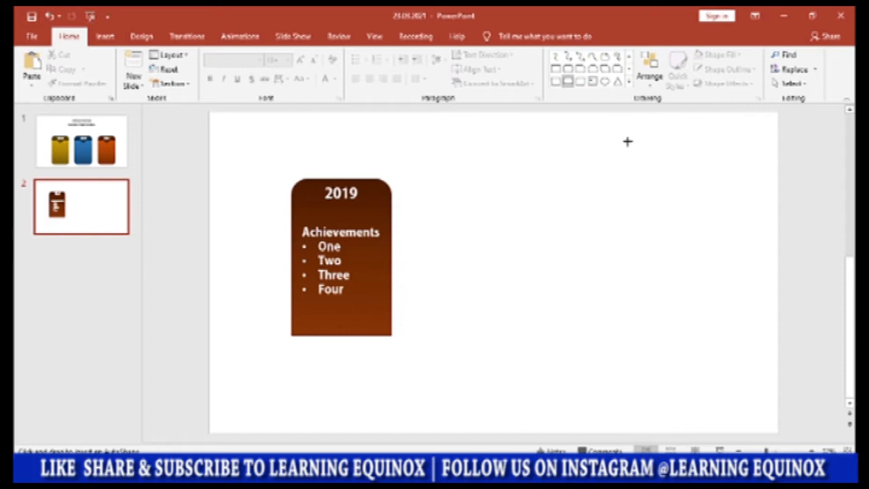
mouse_move(473, 211)
mouse_down()
mouse_move(520, 305)
mouse_move(582, 335)
mouse_up()
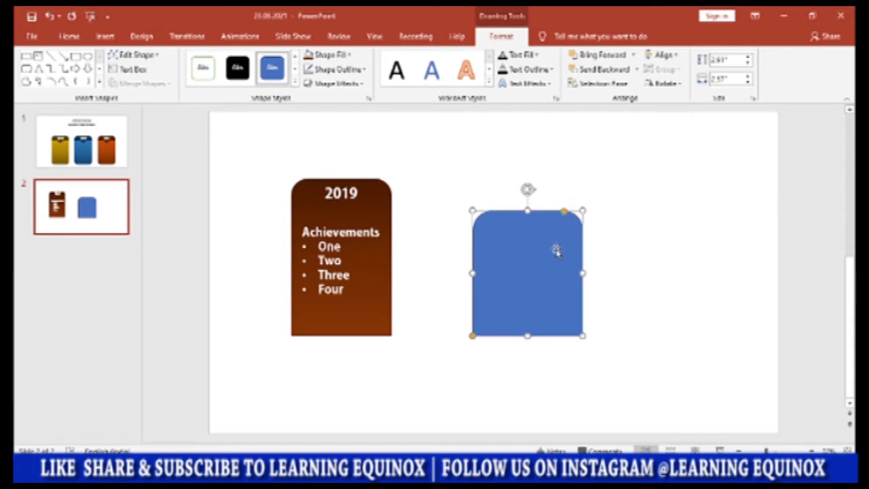
click(664, 83)
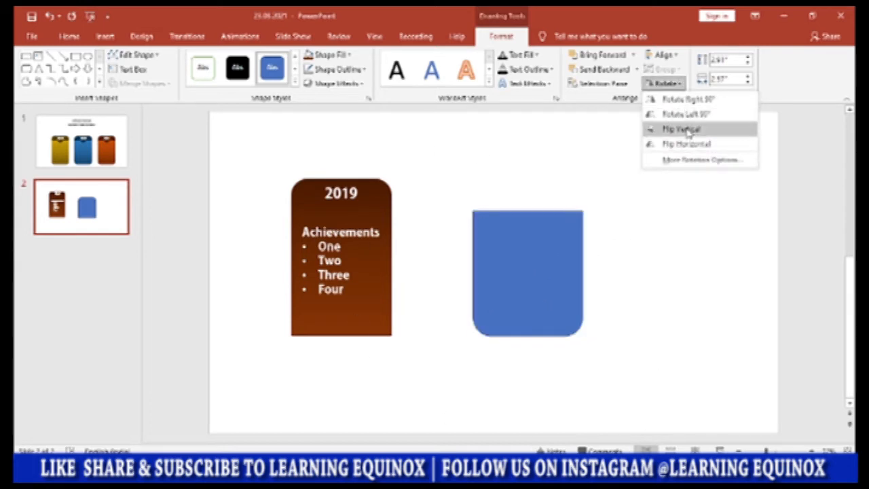
click(682, 129)
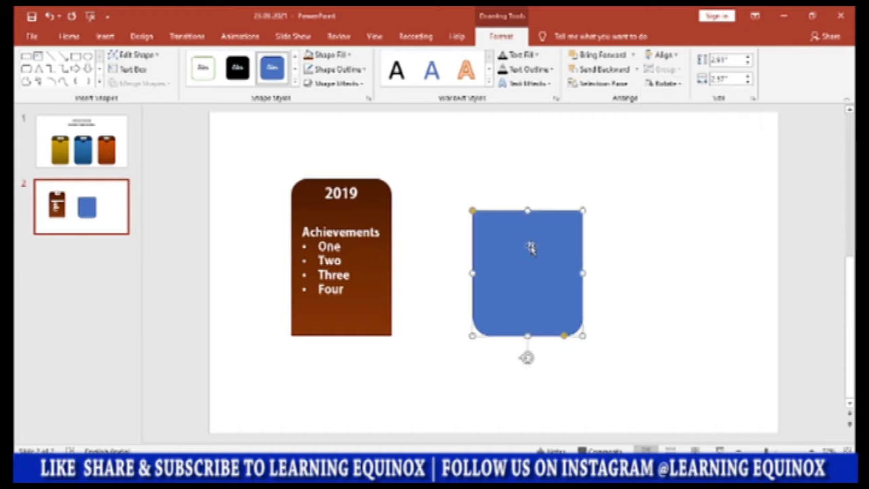
Place the blue shape over the card below the 2019 heading and resize it to about 2.36" wide and 3.54" high, matching the card's sides
drag(529, 248, 345, 246)
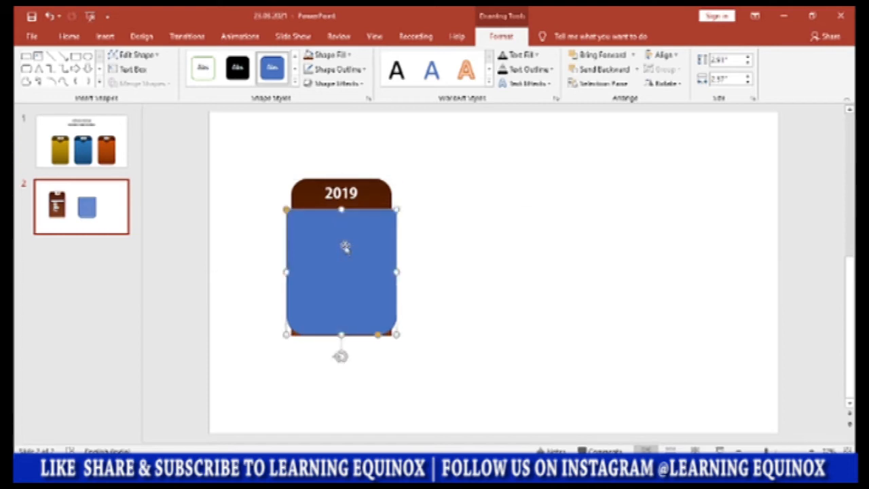
drag(284, 270, 291, 271)
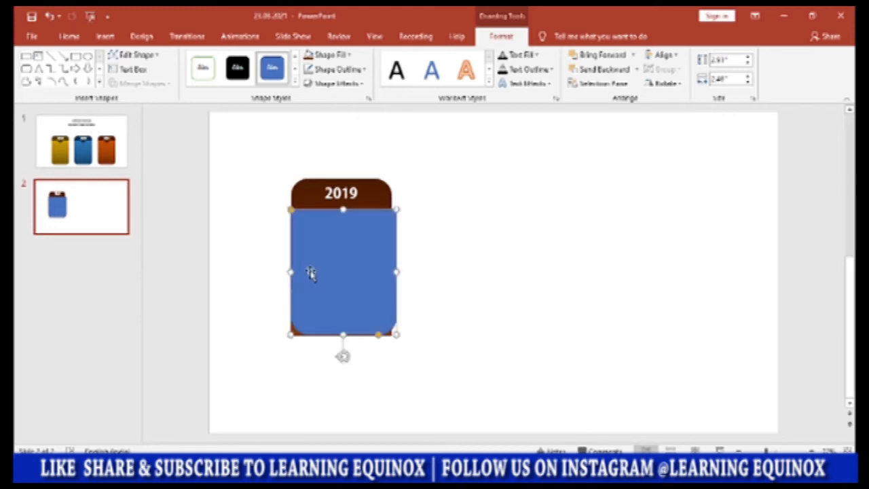
drag(398, 271, 390, 271)
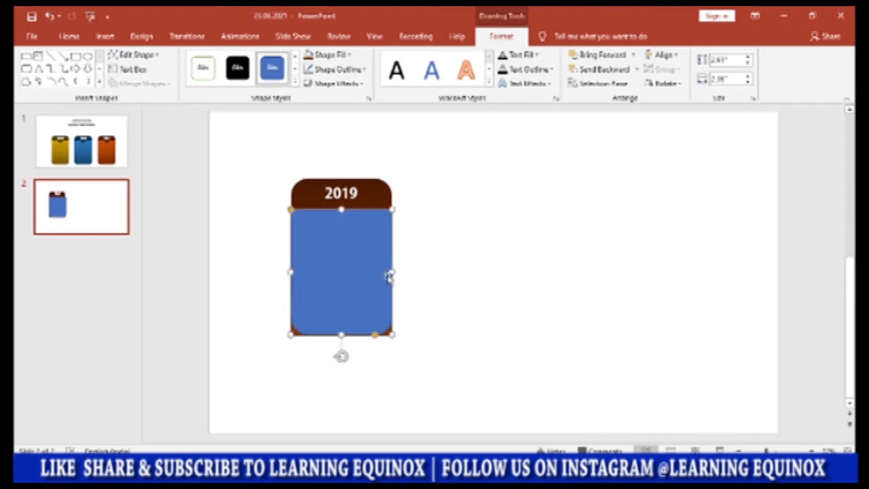
drag(341, 335, 342, 336)
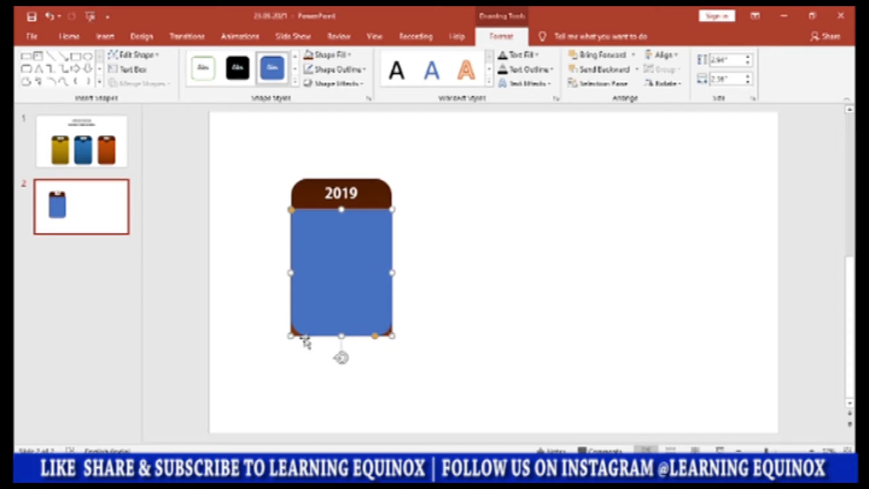
drag(341, 335, 341, 361)
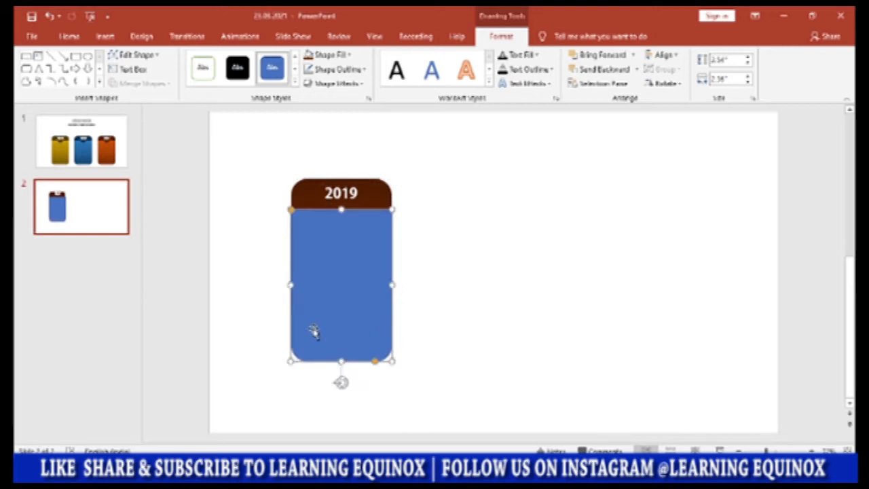
Fill the blue shape with Orange, Accent 2, Darker 25% and remove its outline
key(Escape)
click(355, 299)
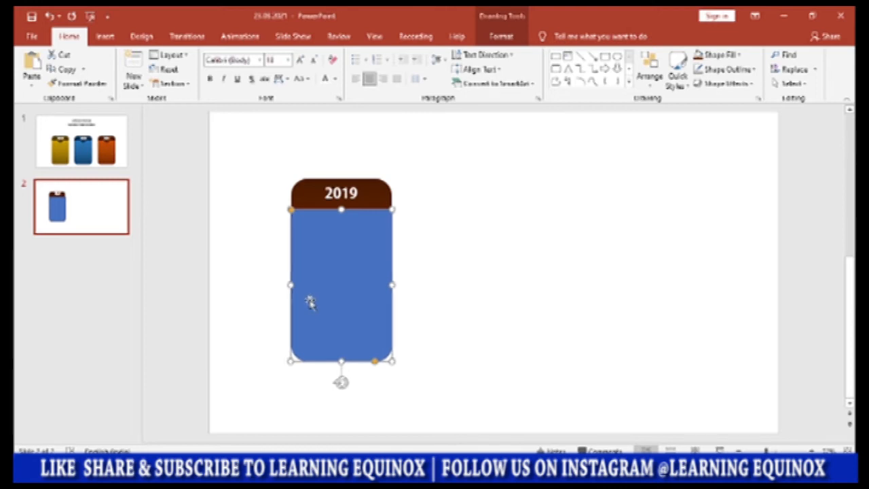
click(247, 326)
click(326, 307)
click(738, 57)
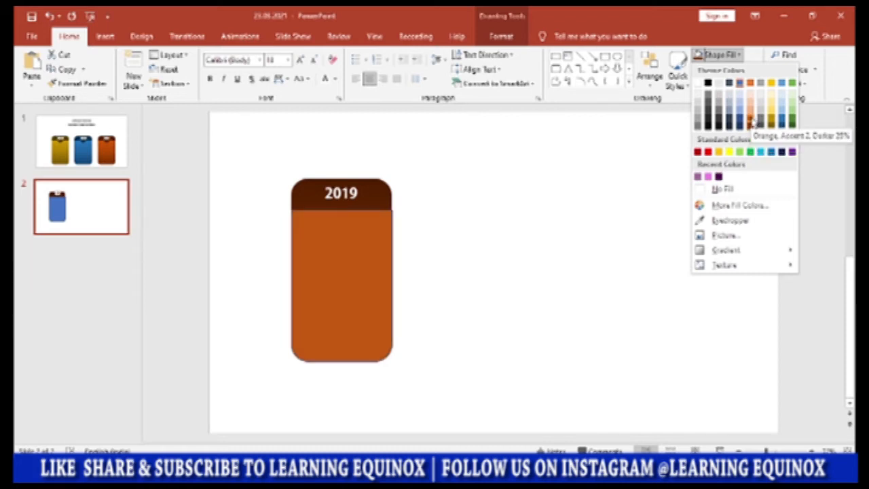
click(750, 121)
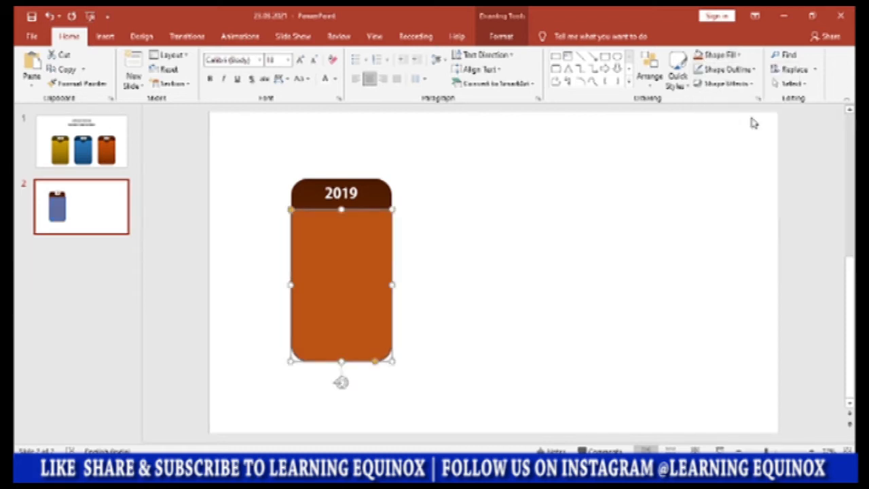
click(752, 70)
click(714, 202)
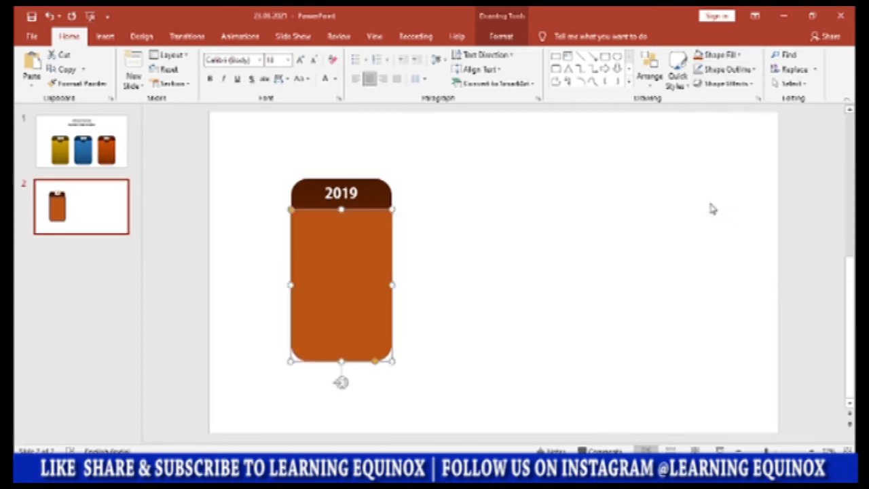
click(503, 274)
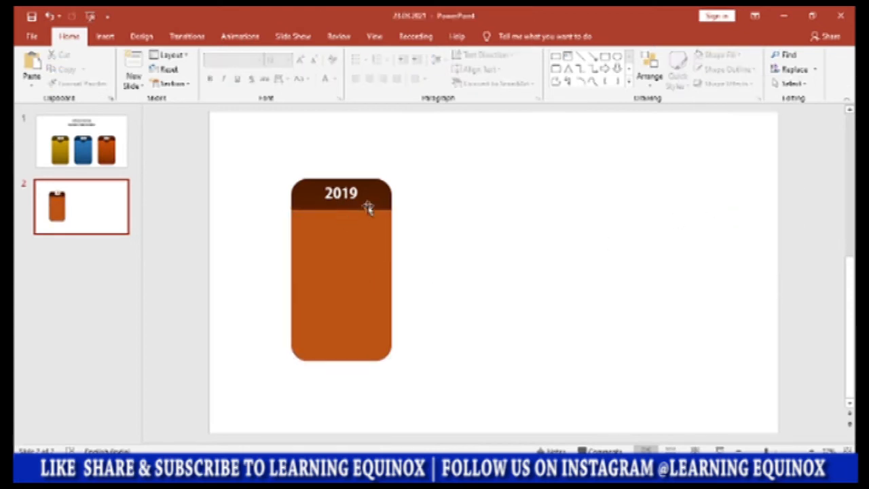